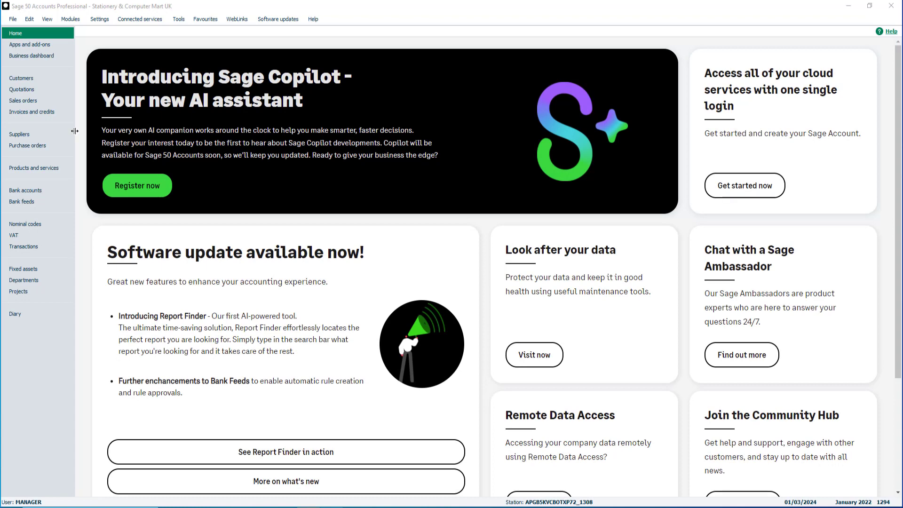
- Show the Suppliers list with all 18 supplier accounts and their balances
{"action": "left_click", "coordinate": [61, 134]}
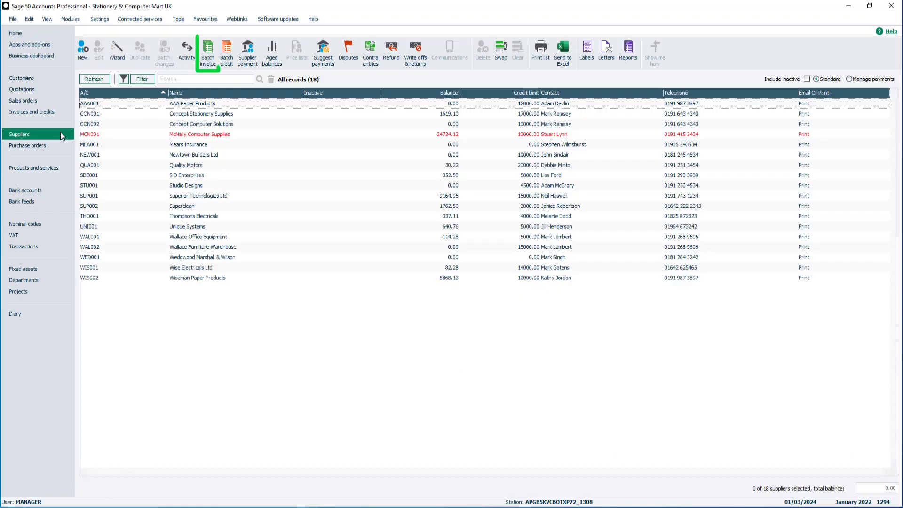
- Start a batch supplier invoice with CON002 Concept Computer Solutions, found by searching 'computer'
{"action": "left_click", "coordinate": [209, 61]}
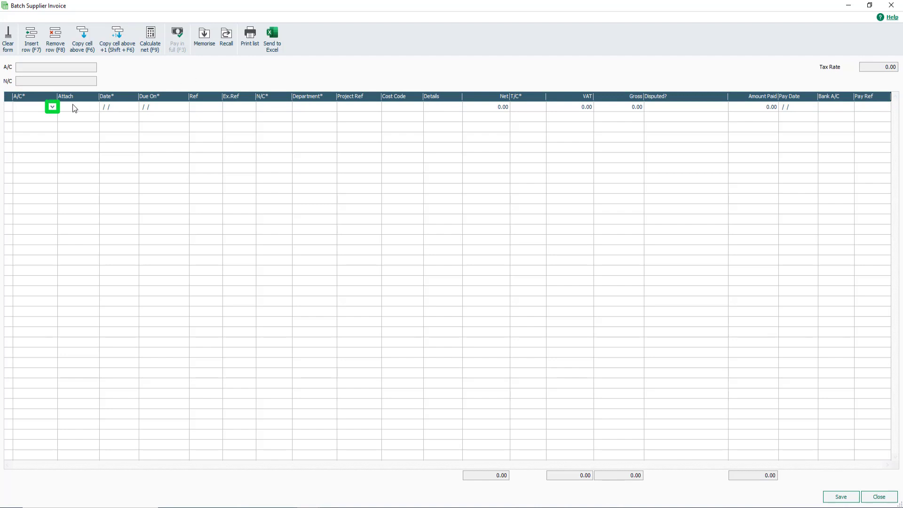
{"action": "left_click", "coordinate": [53, 107]}
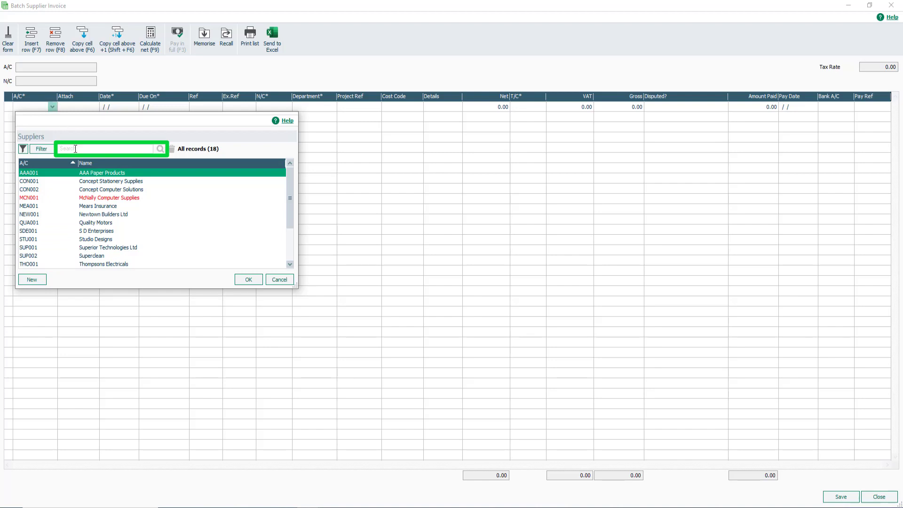
{"action": "type", "text": "computer"}
{"action": "left_click", "coordinate": [161, 148]}
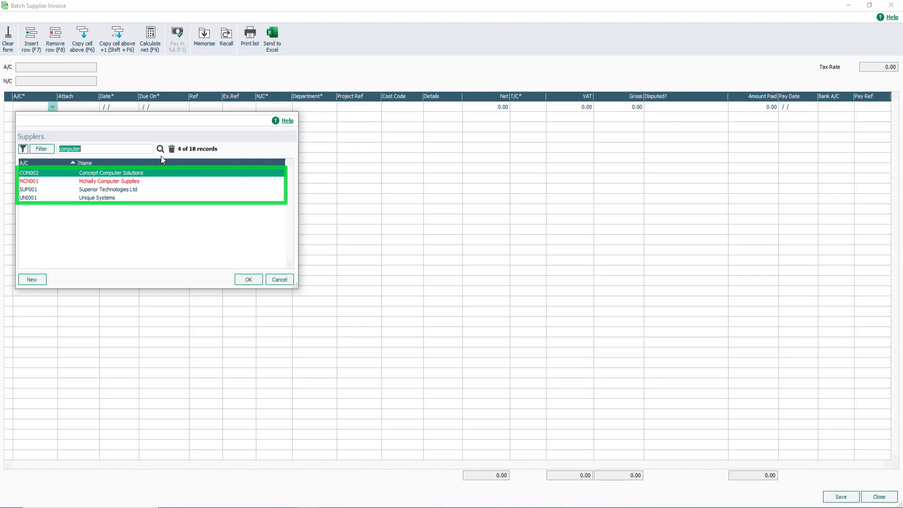
{"action": "left_click", "coordinate": [249, 280]}
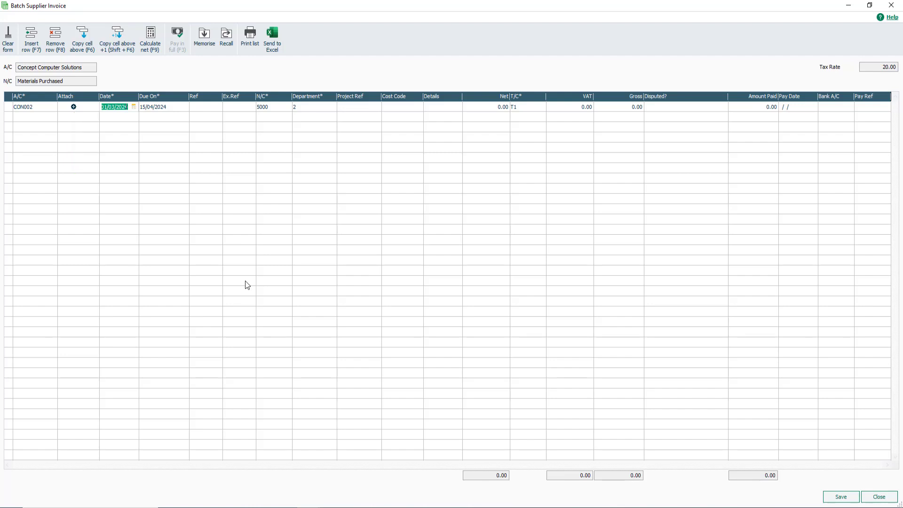
- Open Add New Attachment for the Concept Computer Solutions (CON002) invoice row
{"action": "left_click", "coordinate": [73, 107]}
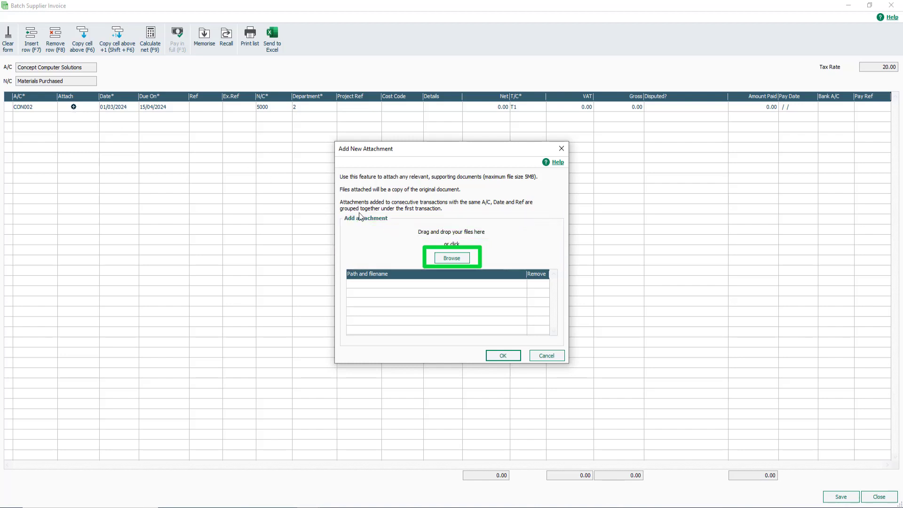
- Attach Concept Invoice No 1978 - Feb 24.pdf to CON002, removing the wrongly added Jan 24 file
{"action": "left_click", "coordinate": [452, 258]}
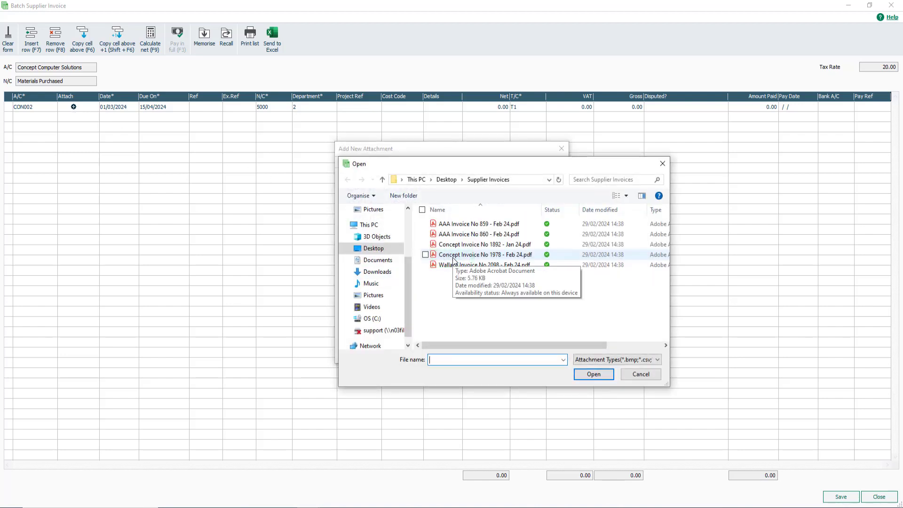
{"action": "left_click", "coordinate": [453, 257]}
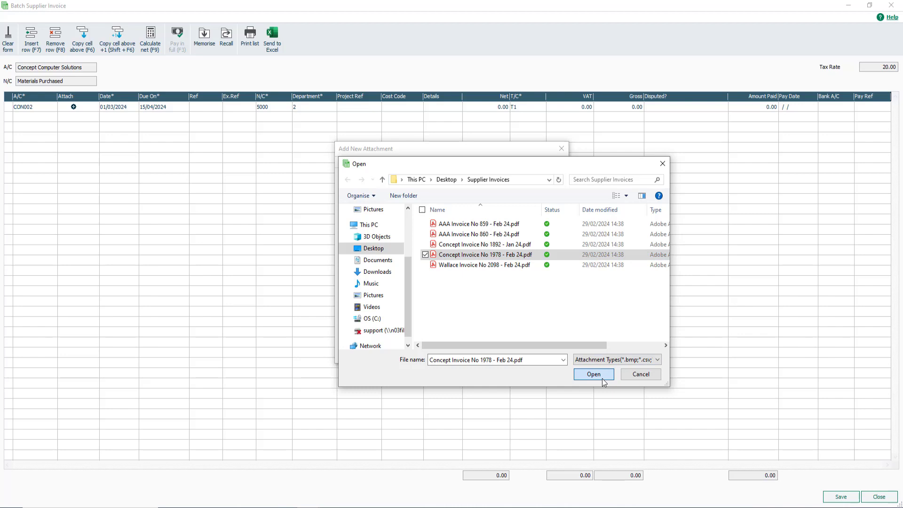
{"action": "left_click", "coordinate": [602, 378]}
{"action": "left_click", "coordinate": [452, 258]}
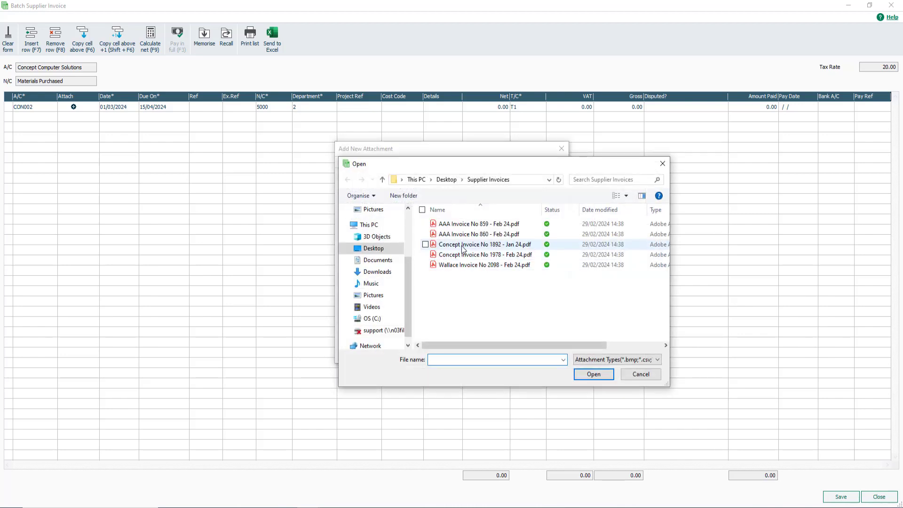
{"action": "left_click", "coordinate": [463, 246]}
{"action": "left_click", "coordinate": [585, 374]}
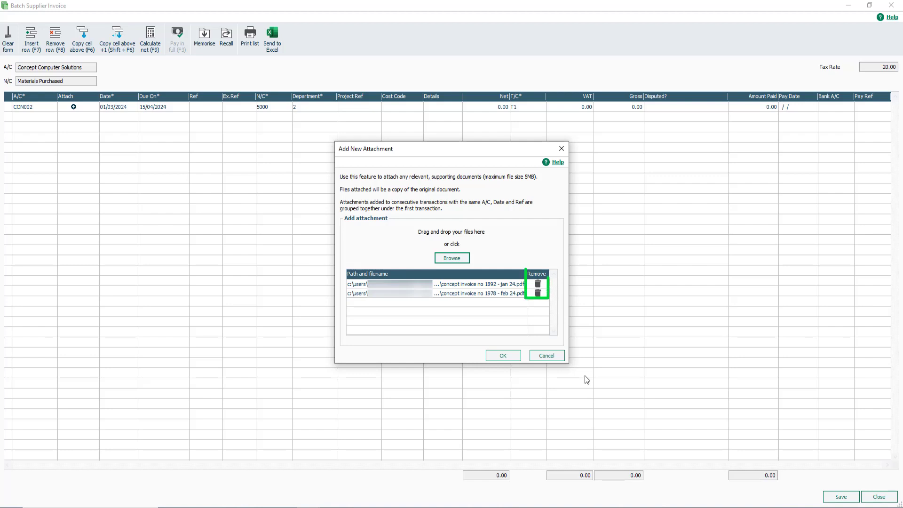
{"action": "left_click", "coordinate": [539, 285]}
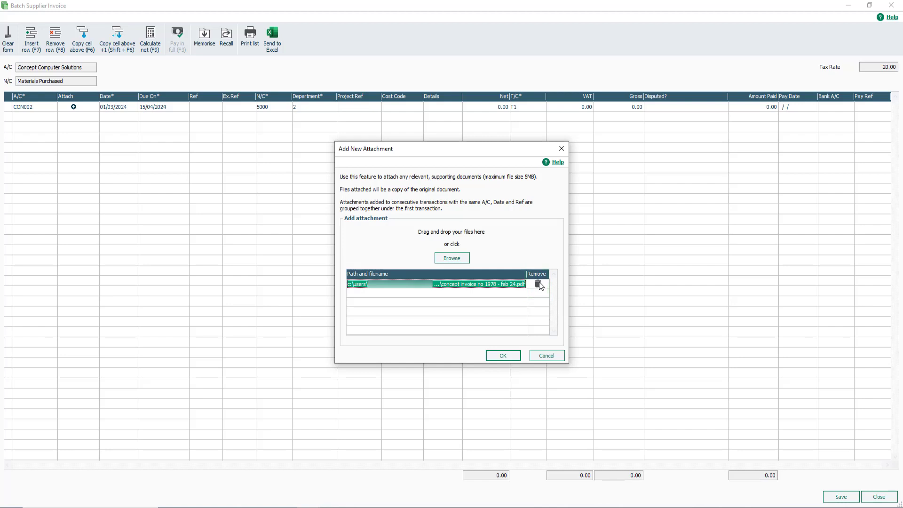
{"action": "left_click", "coordinate": [501, 355]}
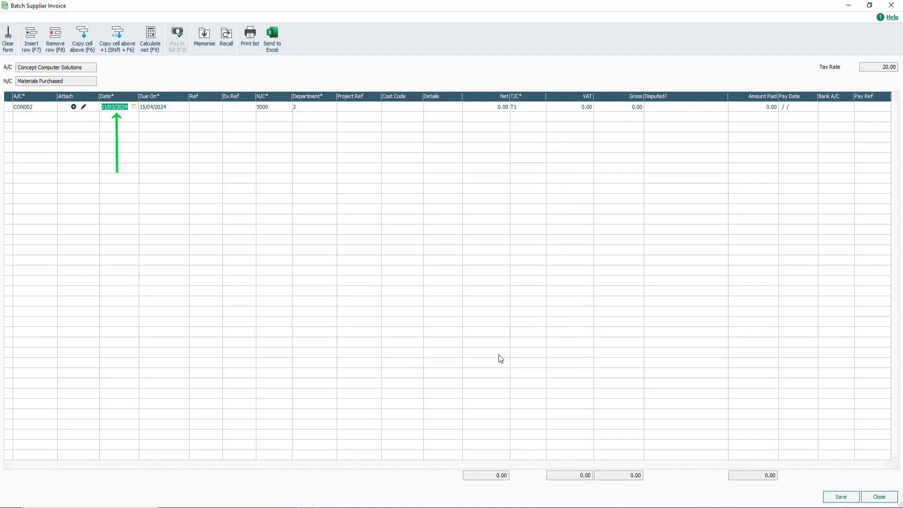
- Set the program date to 21/02/2024 so the CON002 invoice is dated 21/02/2024
{"action": "left_click", "coordinate": [134, 107]}
{"action": "left_click", "coordinate": [117, 117]}
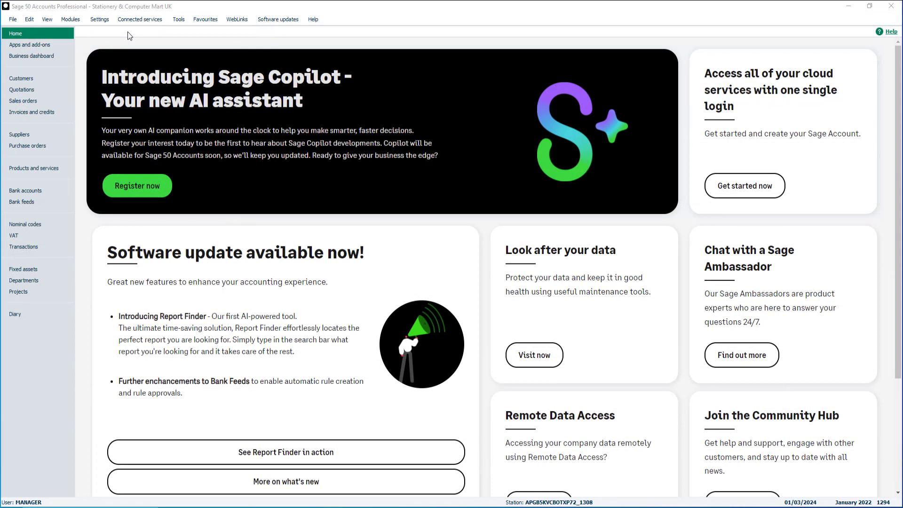
{"action": "left_click", "coordinate": [98, 20]}
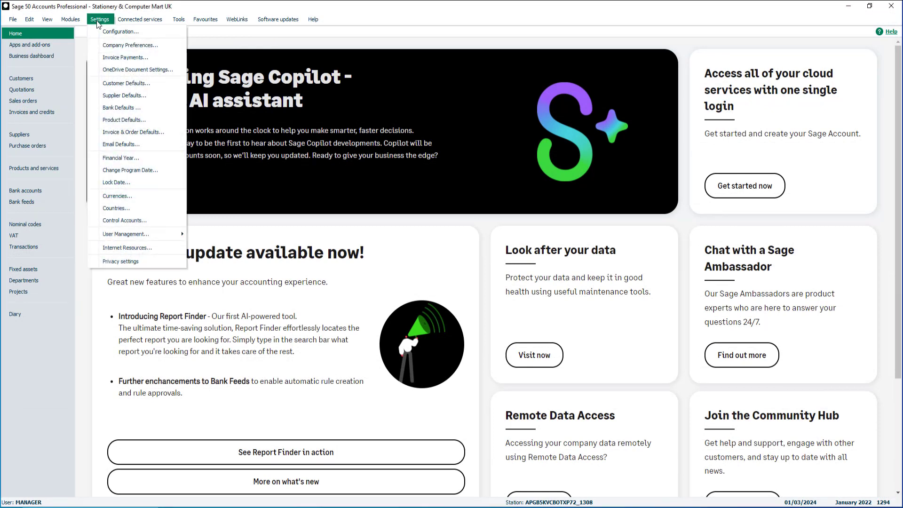
{"action": "left_click", "coordinate": [153, 169]}
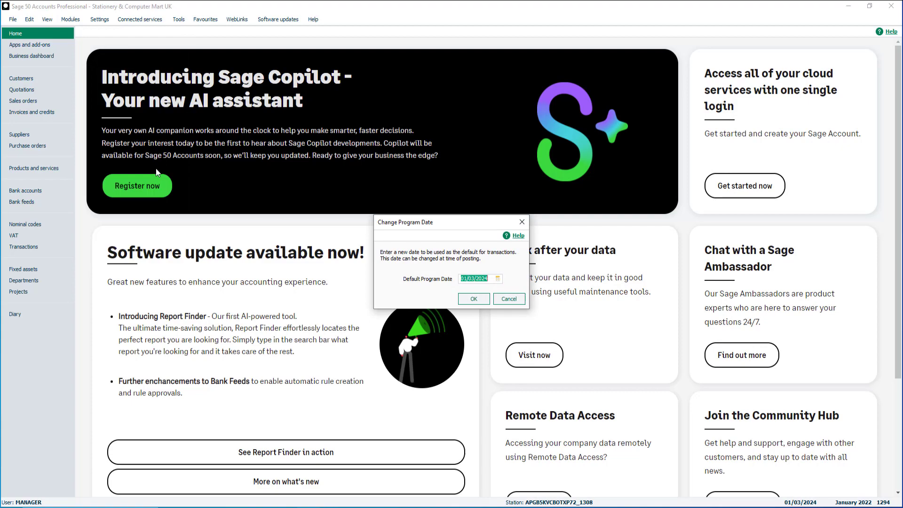
{"action": "left_click", "coordinate": [498, 279]}
{"action": "left_click", "coordinate": [476, 289]}
{"action": "left_click", "coordinate": [503, 331]}
{"action": "left_click", "coordinate": [472, 298]}
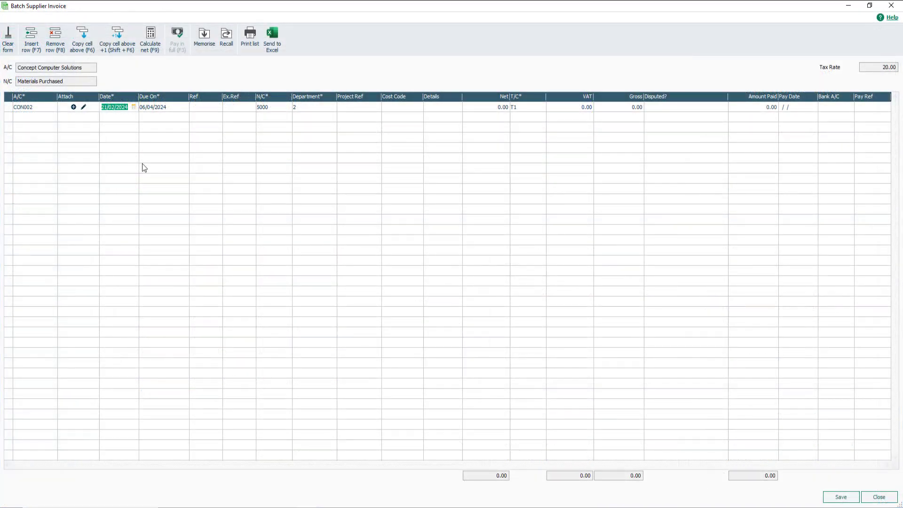
{"action": "left_click", "coordinate": [174, 107]}
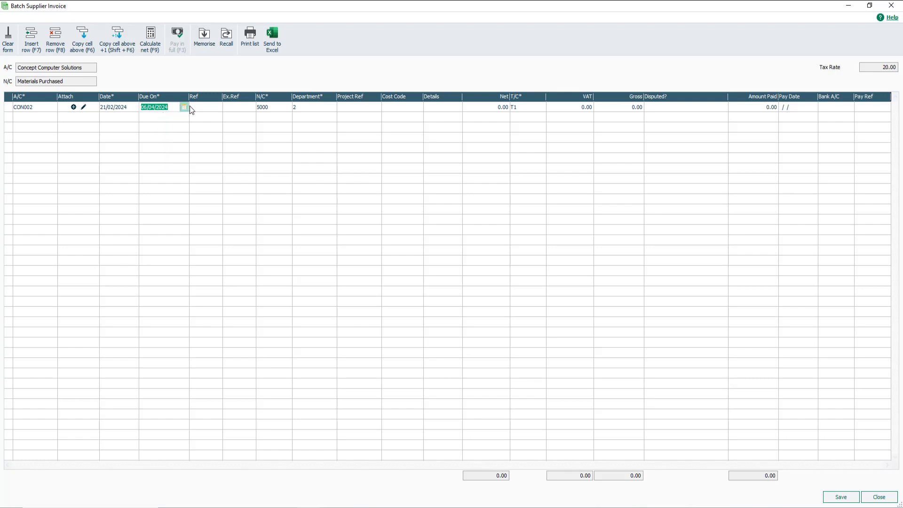
{"action": "left_click", "coordinate": [184, 107]}
- Enter reference 1978 and extra reference SCM-297 on the CON002 row, keeping the due date
{"action": "left_click", "coordinate": [185, 108]}
{"action": "left_click", "coordinate": [199, 109]}
{"action": "left_click", "coordinate": [230, 107]}
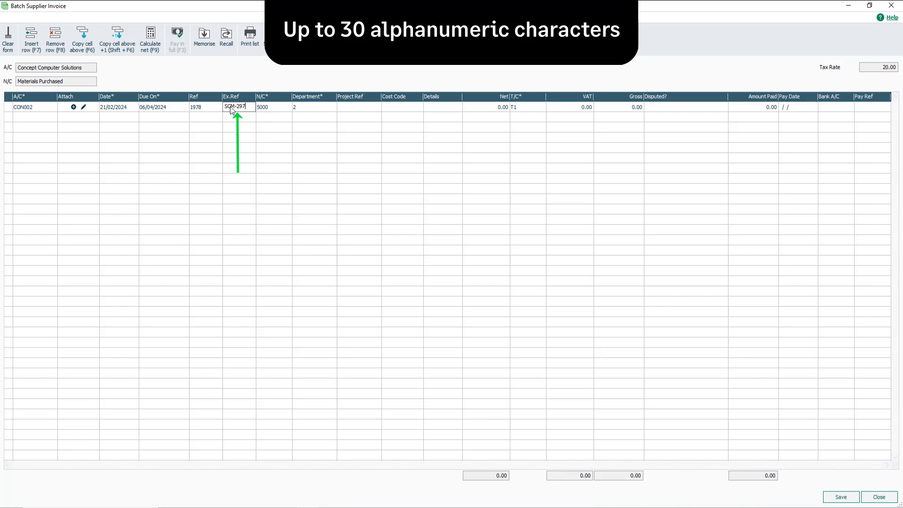
{"action": "left_click", "coordinate": [275, 107]}
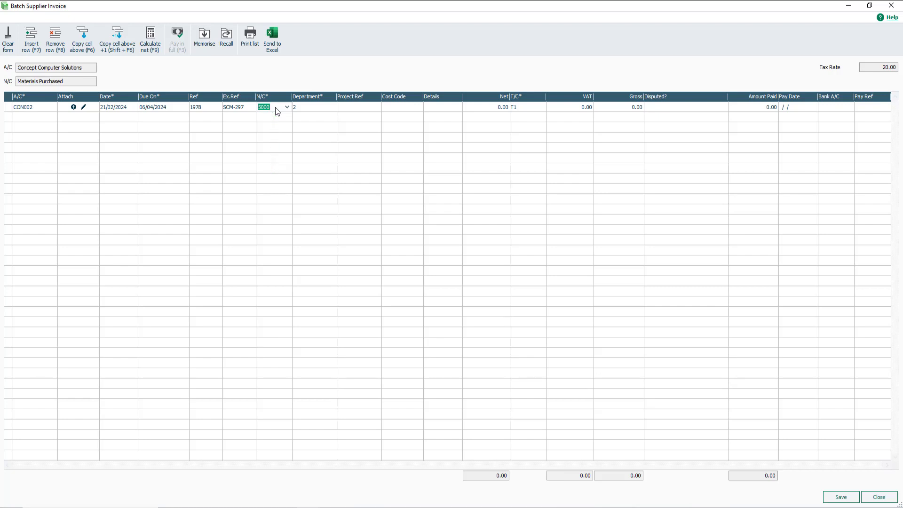
- Keep nominal code 5000 Materials Purchased for the CON002 line
{"action": "left_click", "coordinate": [287, 107]}
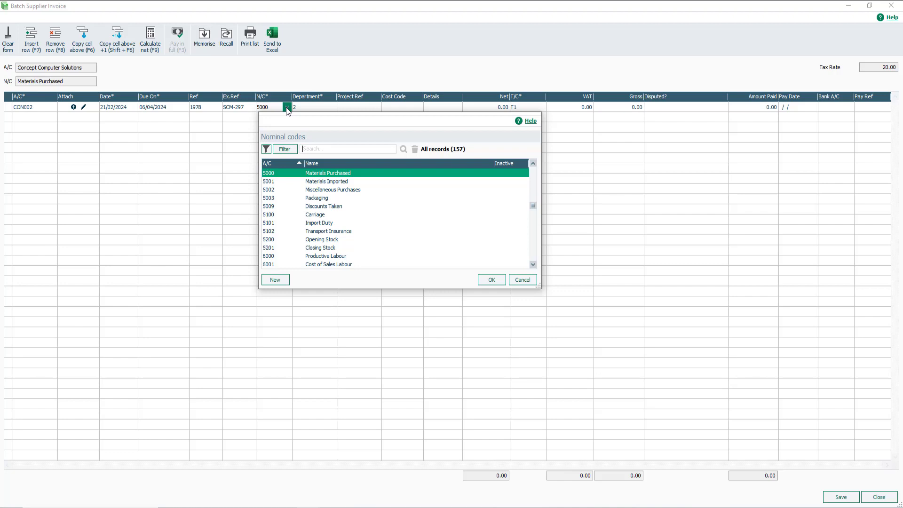
{"action": "key", "text": "Return"}
{"action": "left_click", "coordinate": [315, 109]}
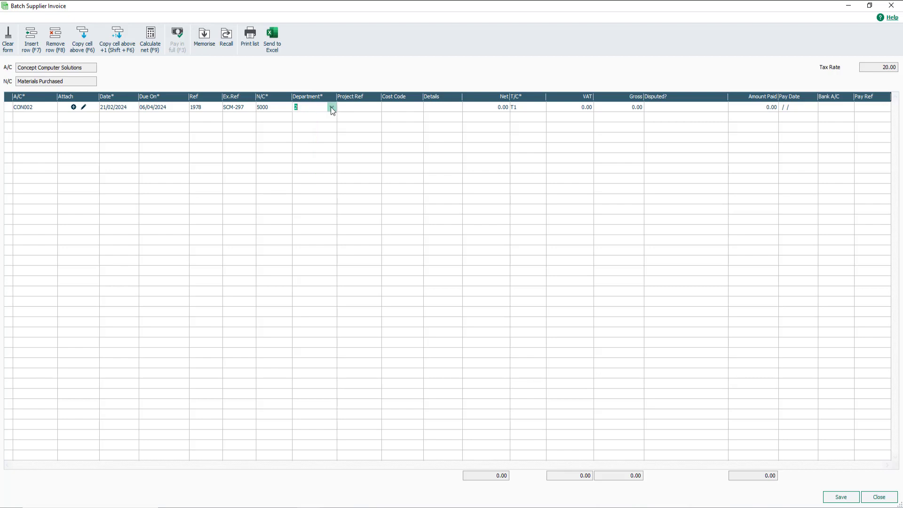
{"action": "left_click", "coordinate": [332, 107]}
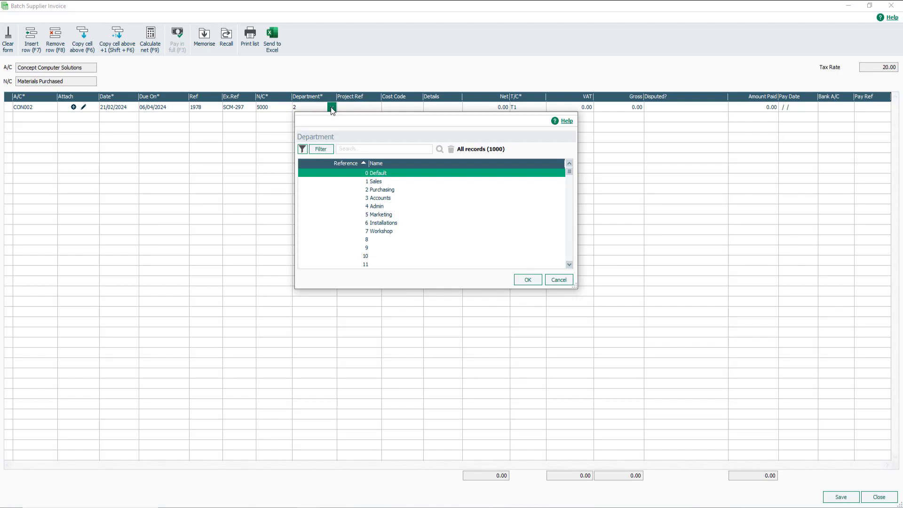
{"action": "key", "text": "Escape"}
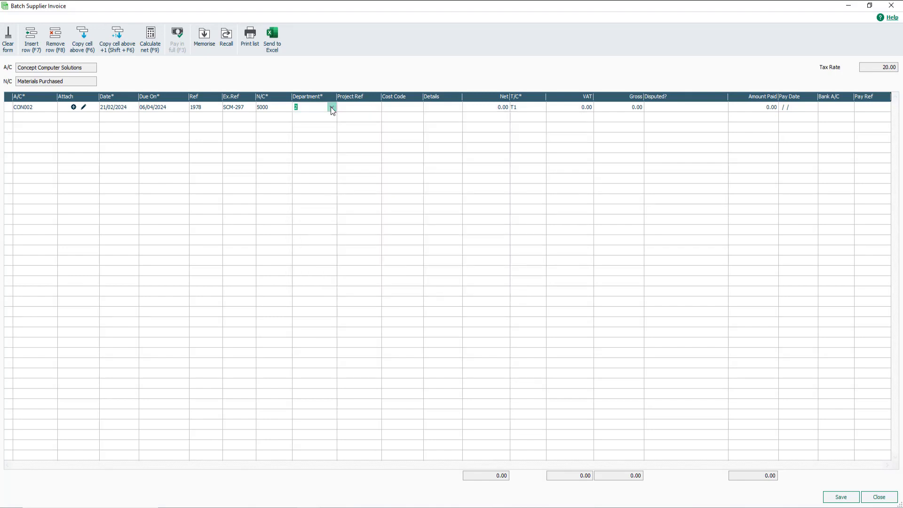
{"action": "left_click", "coordinate": [352, 106]}
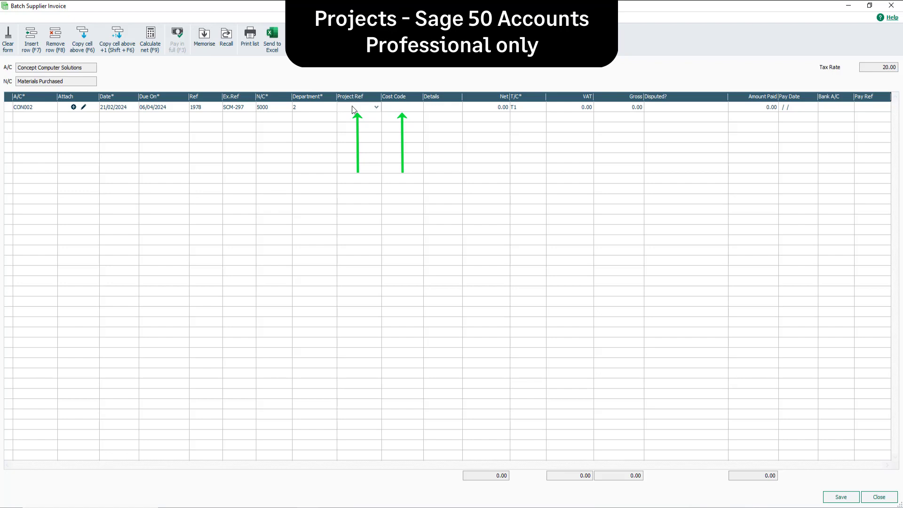
{"action": "left_click", "coordinate": [377, 107]}
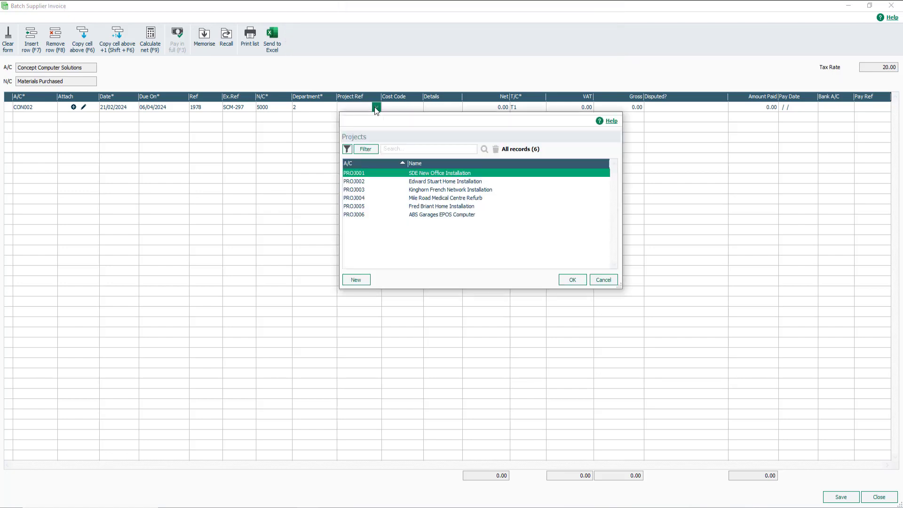
{"action": "left_click", "coordinate": [376, 108]}
{"action": "left_click", "coordinate": [397, 106]}
{"action": "left_click", "coordinate": [418, 108]}
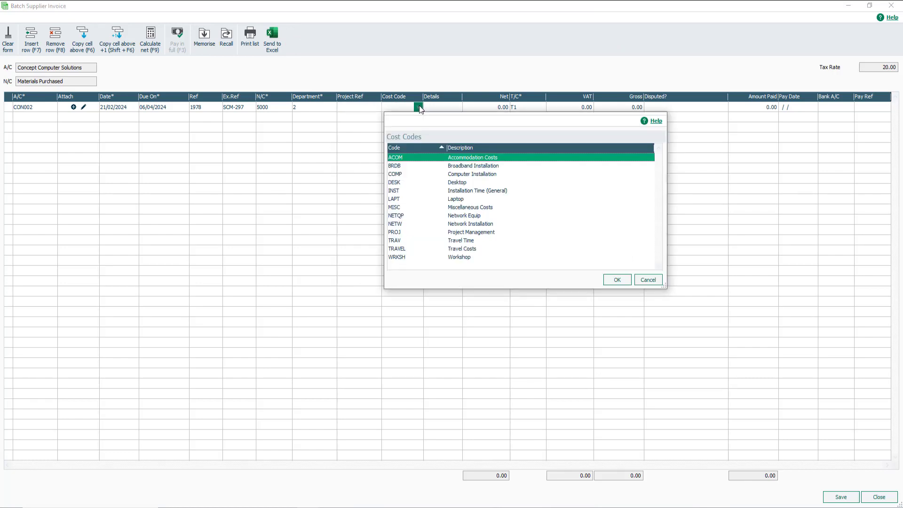
{"action": "key", "text": "Escape"}
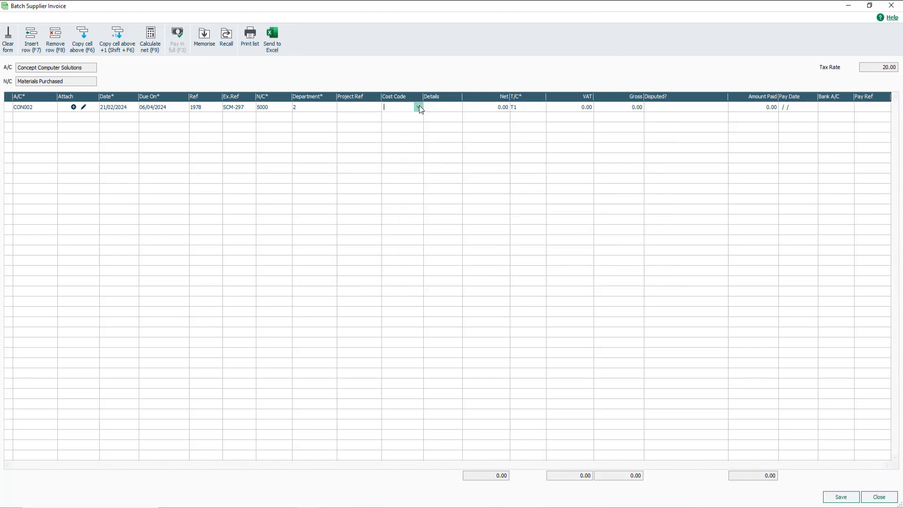
- Enter details 'Goods' and net 420 on the CON002 line, giving VAT 84.00 and gross 504.00
{"action": "left_click", "coordinate": [433, 107]}
{"action": "type", "text": "Goods"}
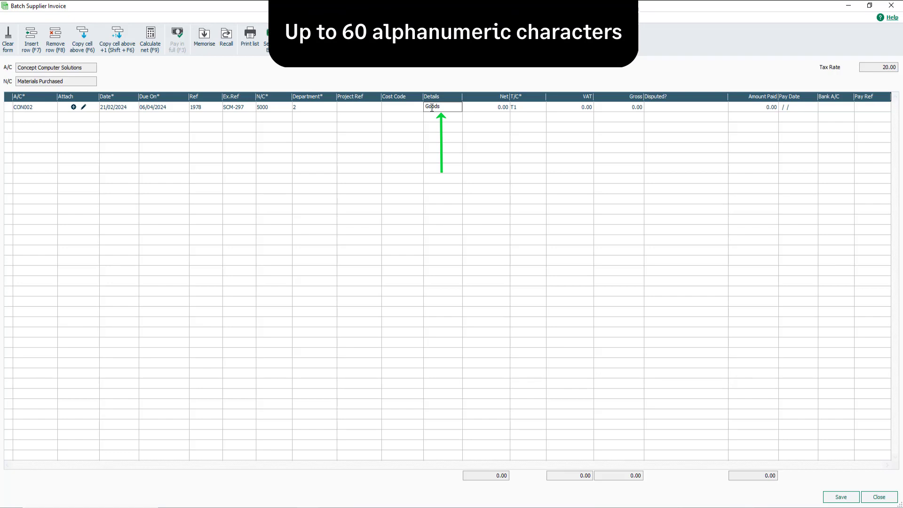
{"action": "left_click", "coordinate": [488, 108]}
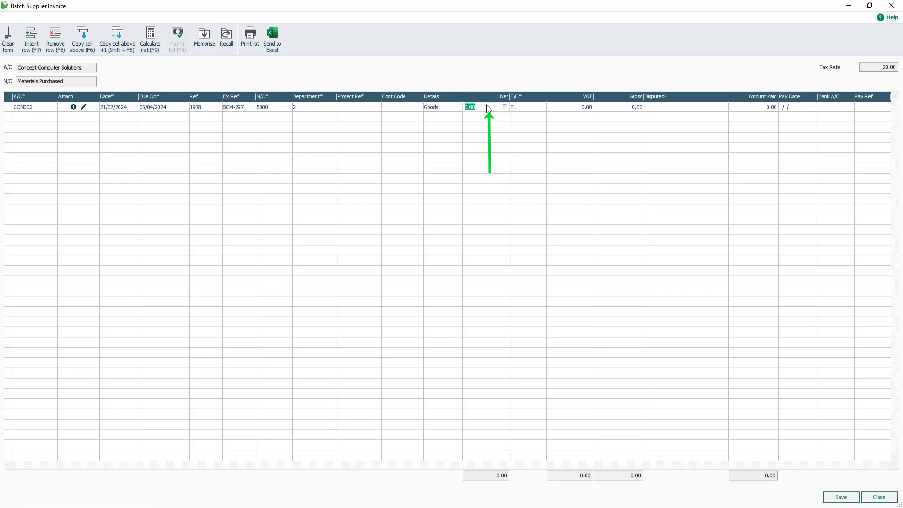
{"action": "type", "text": "420"}
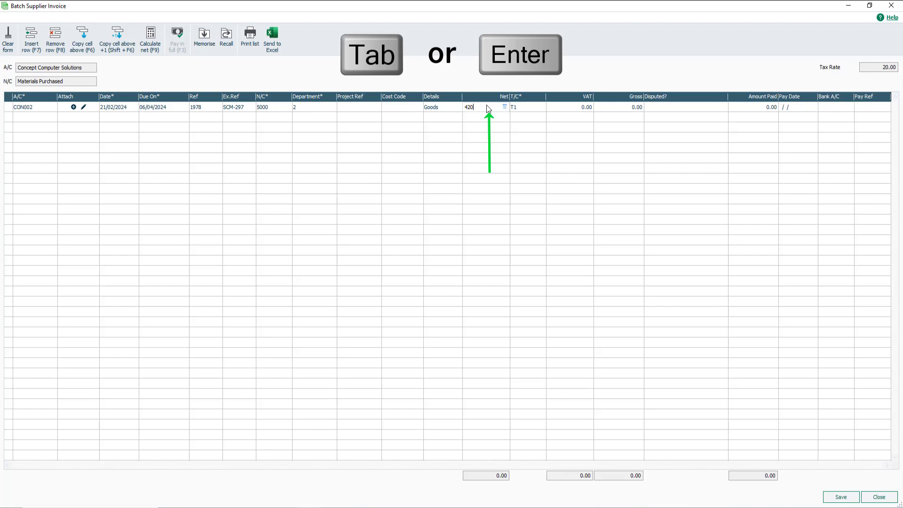
{"action": "key", "text": "Tab"}
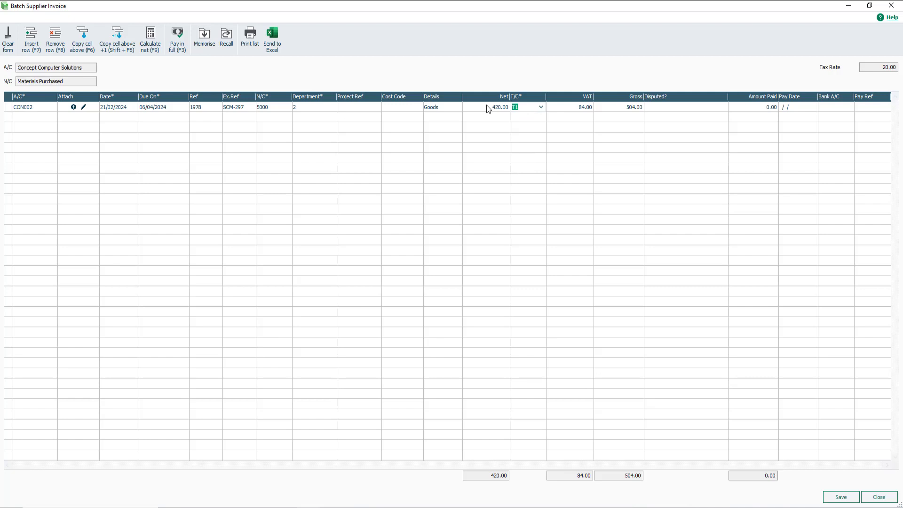
{"action": "left_click", "coordinate": [541, 107]}
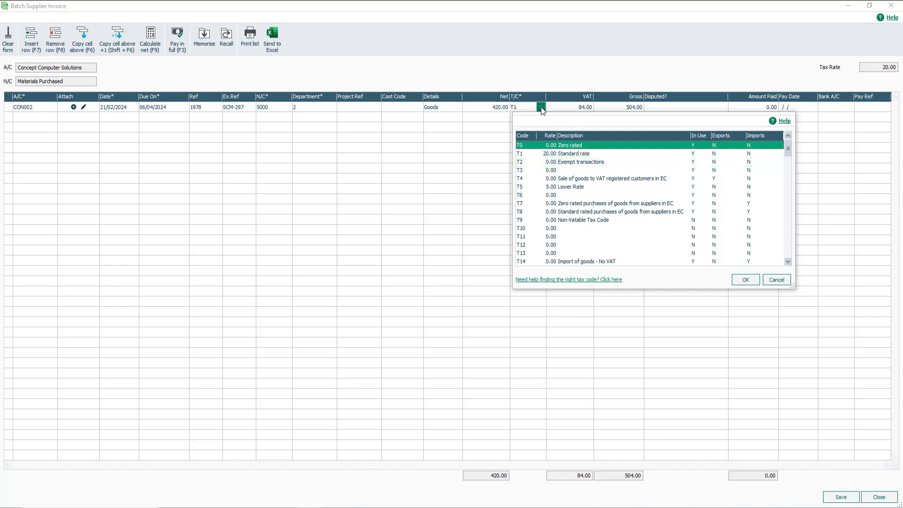
{"action": "left_click", "coordinate": [541, 106]}
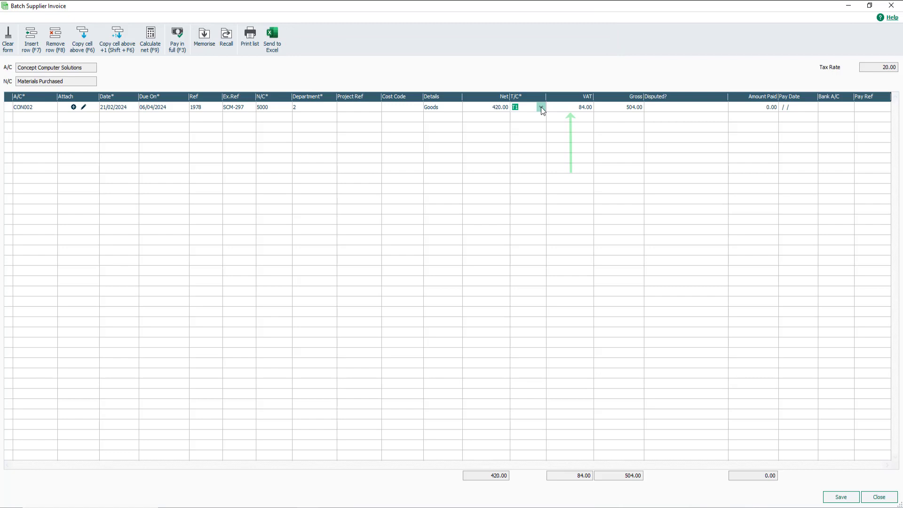
{"action": "left_click", "coordinate": [572, 108]}
- Use Calculate net on the 420.00 amount so CON002 reads net 350.00, VAT 70.00
{"action": "left_click", "coordinate": [482, 106]}
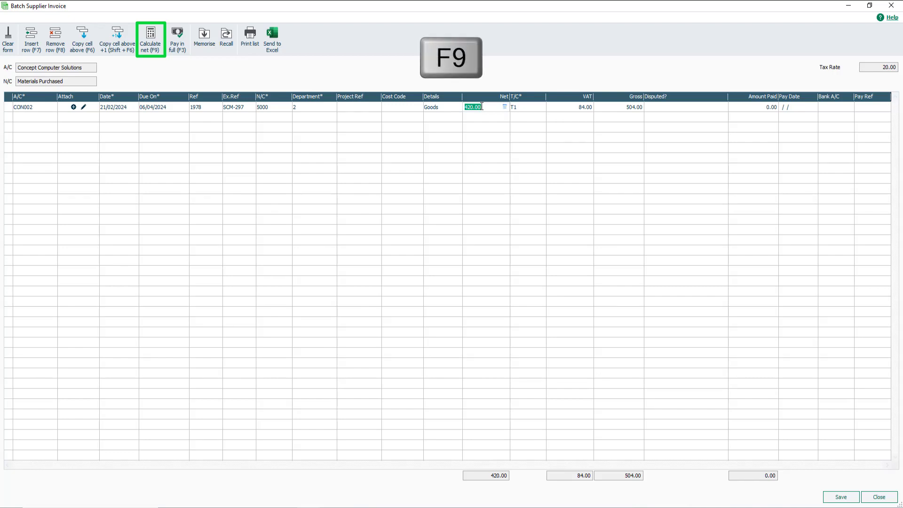
{"action": "left_click", "coordinate": [151, 43]}
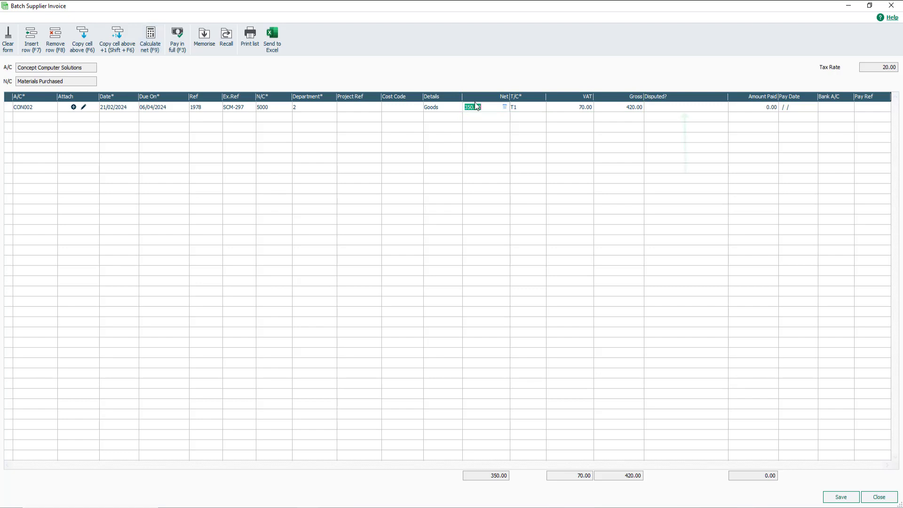
{"action": "left_click", "coordinate": [702, 109]}
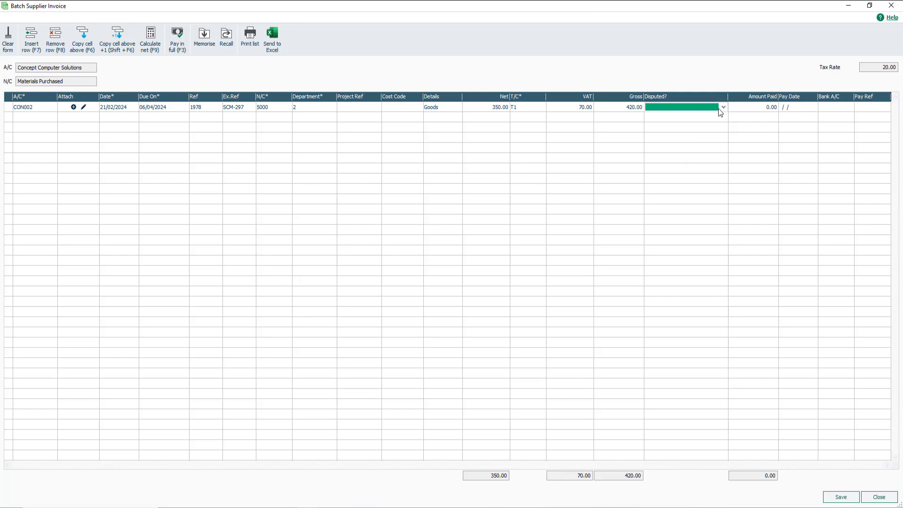
- Flag the CON002 invoice as disputed with reason 2 - Discount not received
{"action": "left_click", "coordinate": [722, 107]}
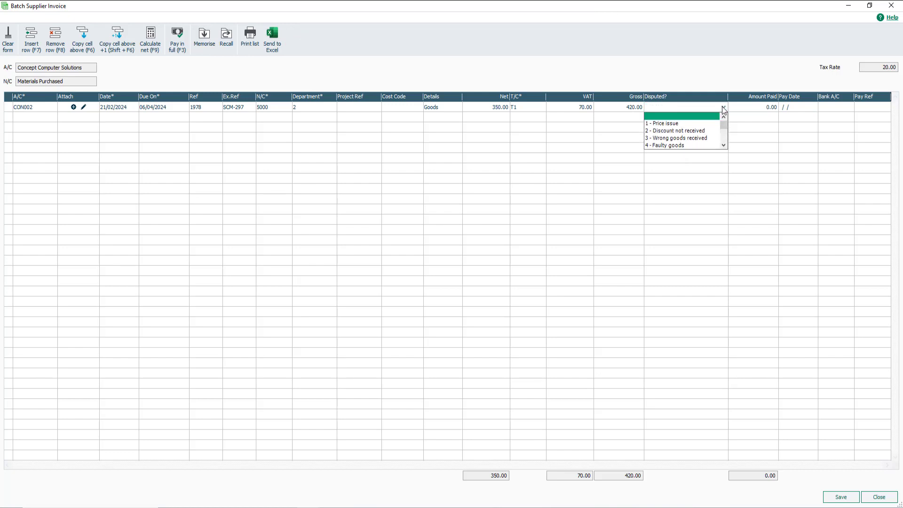
{"action": "left_click", "coordinate": [705, 131]}
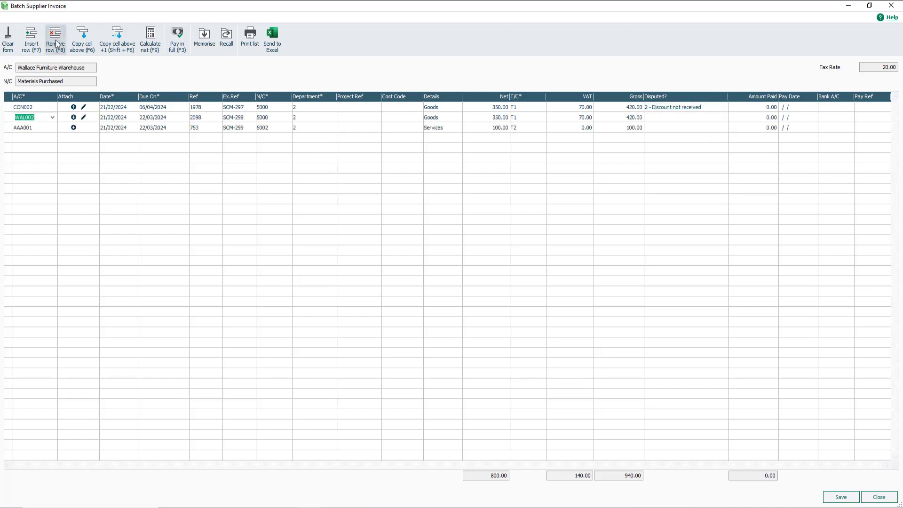
- Save the CON002, WAL002 and AAA001 batch totalling 800.00 net, 140.00 VAT, 940.00 gross
{"action": "left_click", "coordinate": [840, 501]}
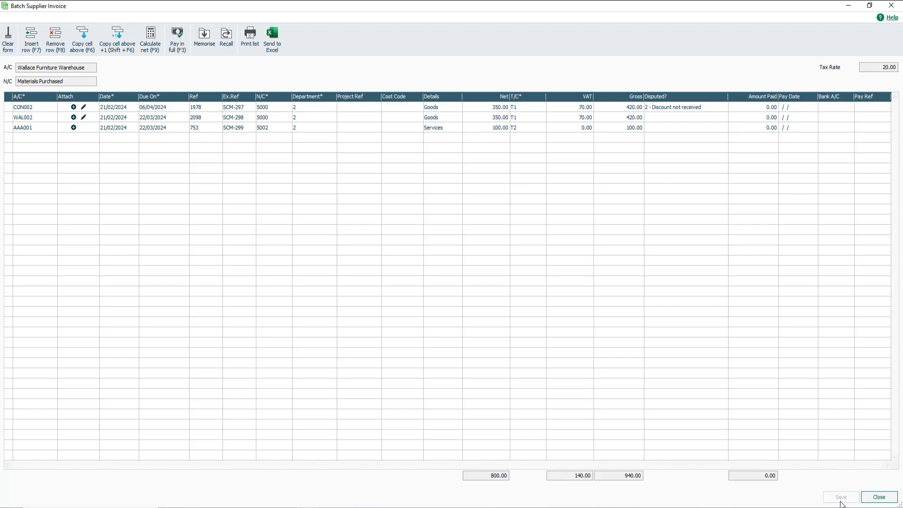